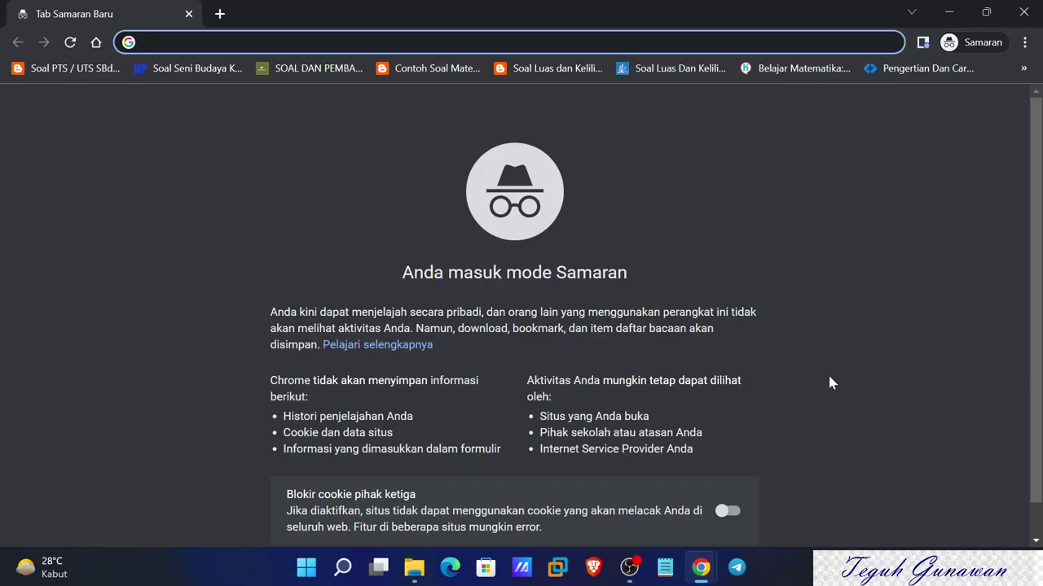
Step: Open vulnhub.com and search its virtual machines for "quaoar"
text(vulnhub.com)
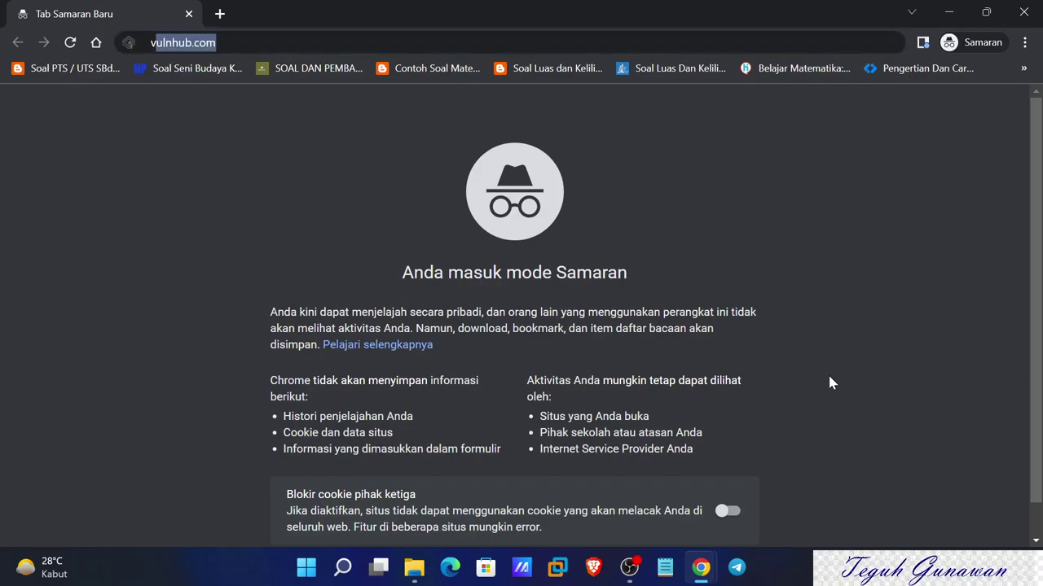
key(Return)
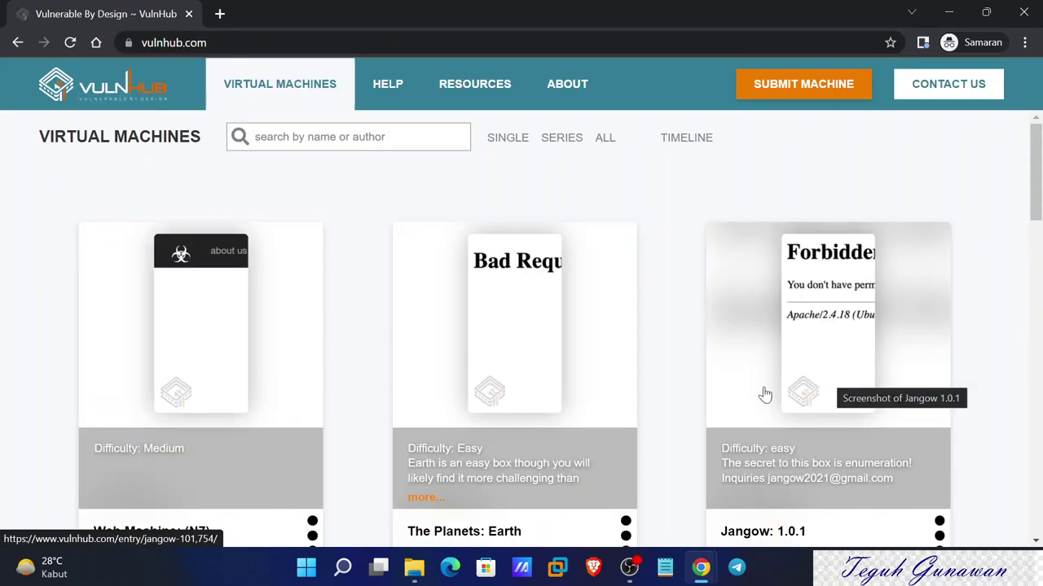
click(379, 137)
click(378, 176)
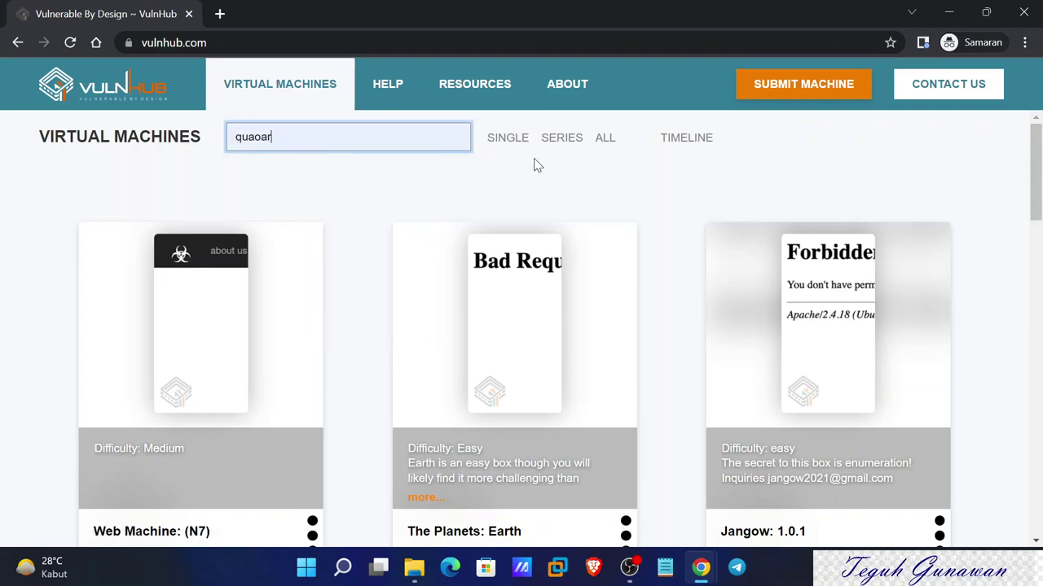
scroll(534, 163, down, 3)
scroll(533, 163, up, 3)
key(Return)
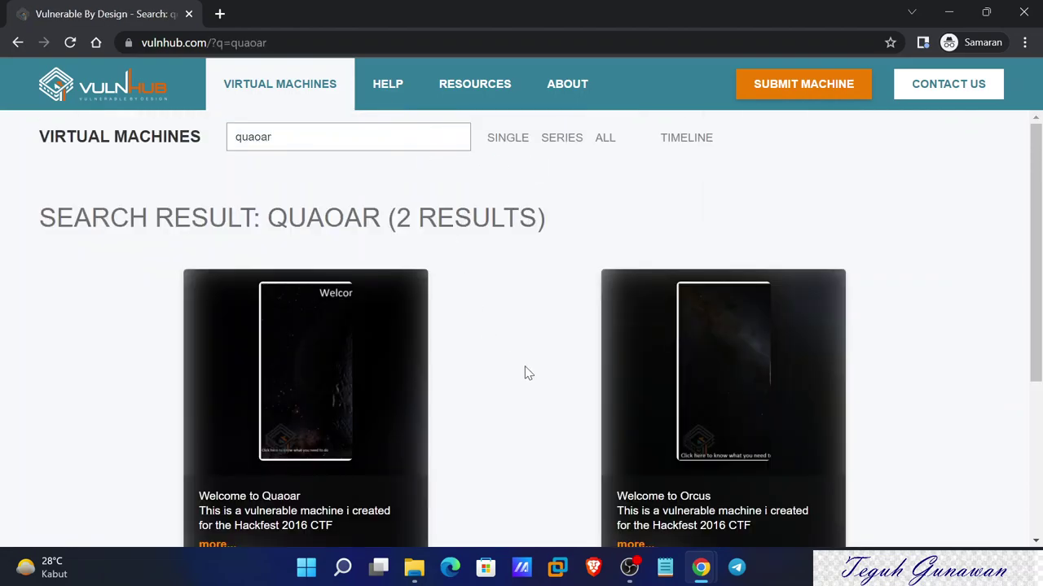
Step: Open the hackfest2016: Quaoar entry from the search results
scroll(528, 373, down, 3)
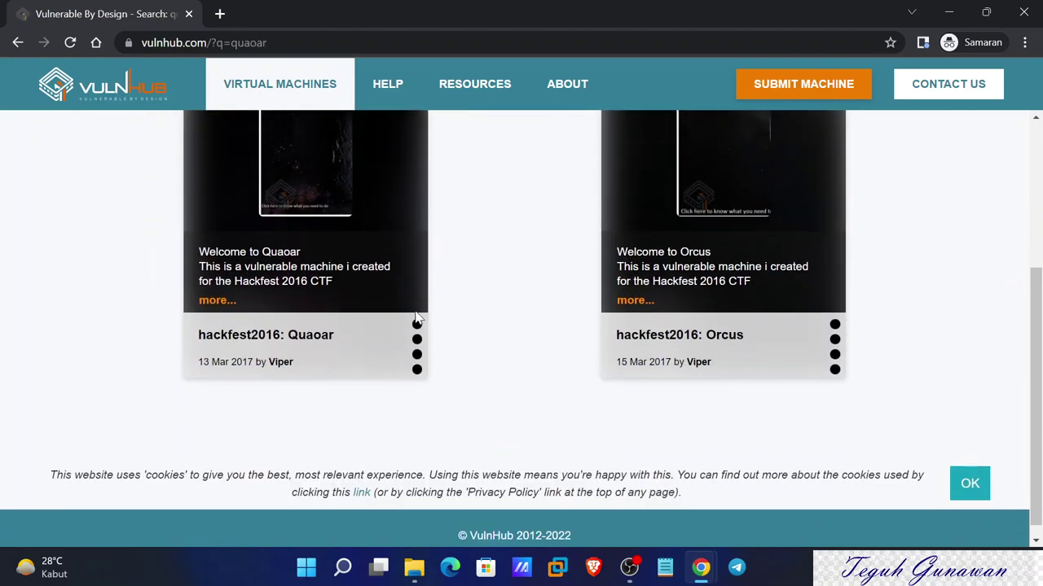
scroll(350, 293, up, 2)
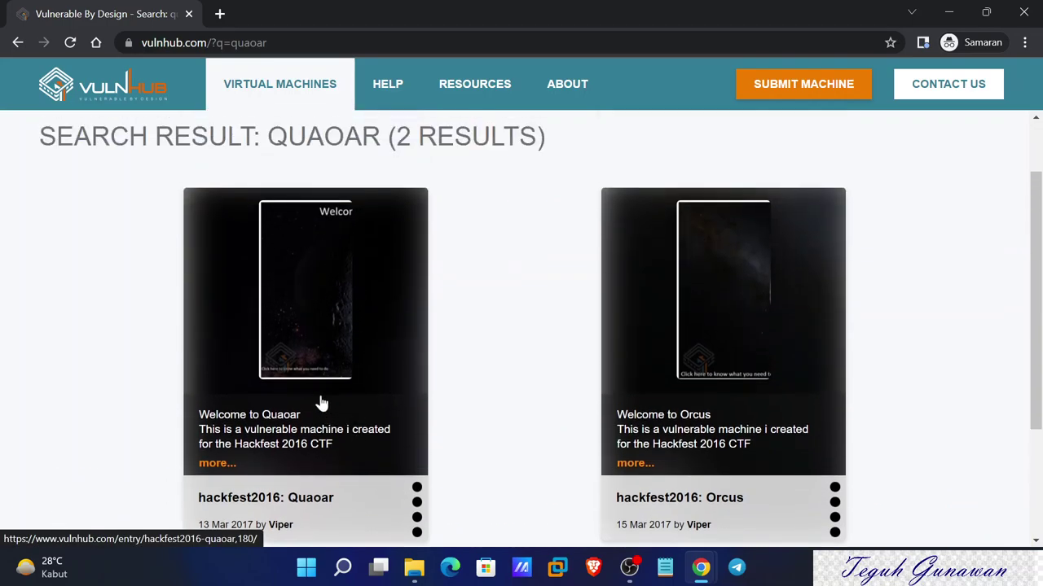
scroll(322, 406, down, 1)
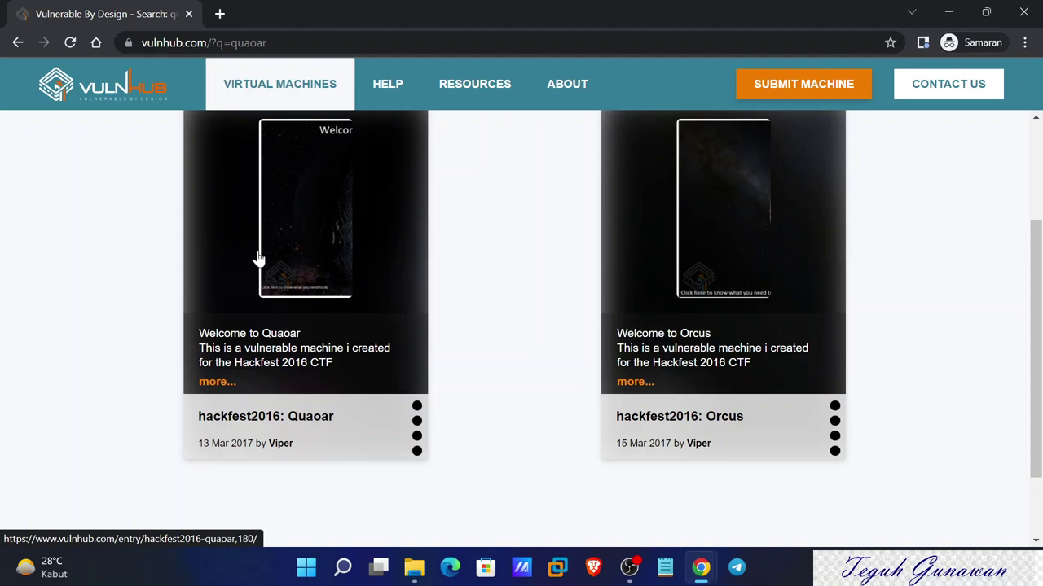
click(307, 257)
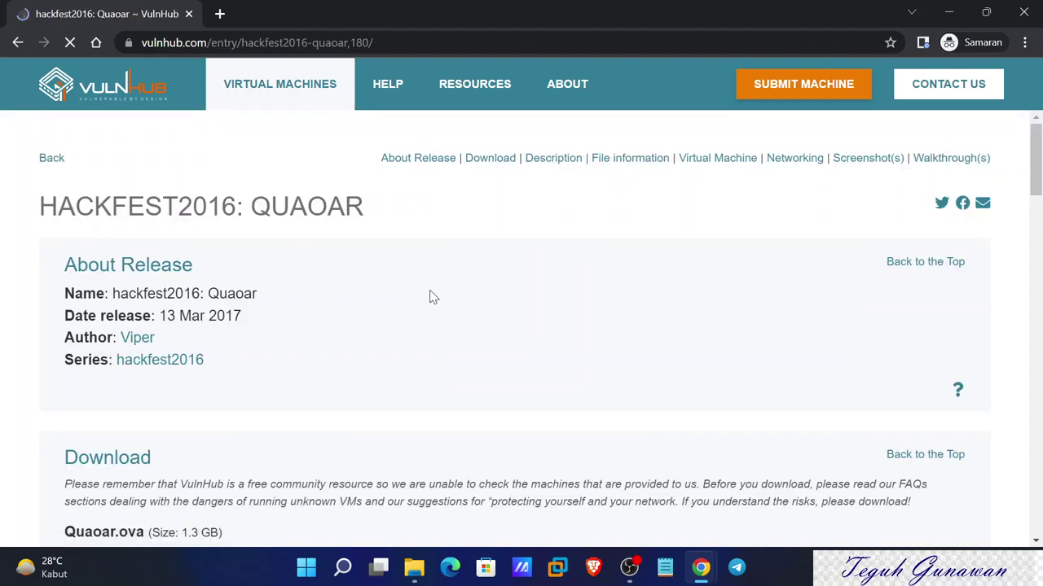
Step: Review the Quaoar release date, view the author's page in a new tab, and return to the machine's entry
scroll(432, 290, down, 1)
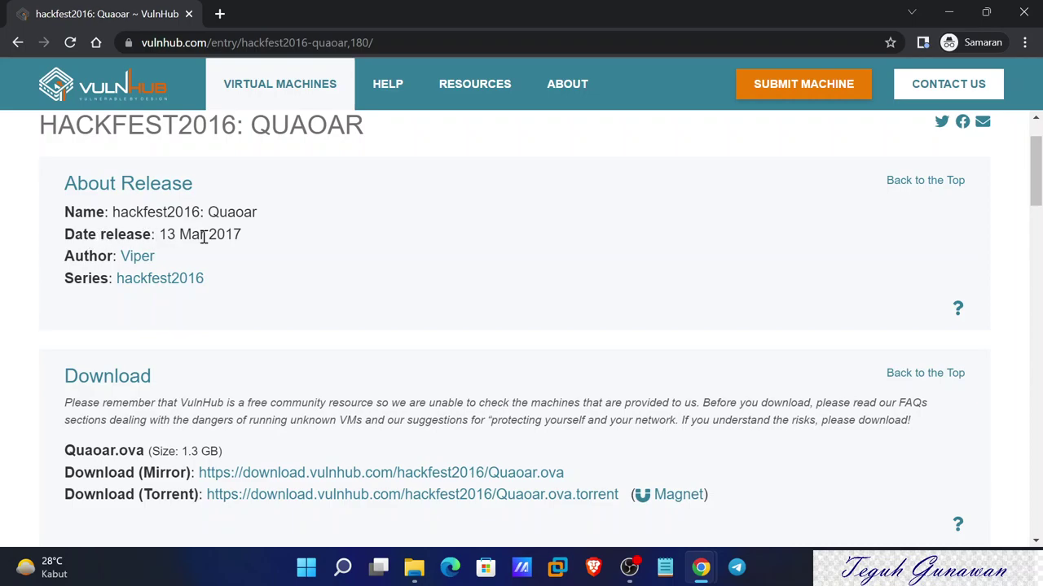
drag(211, 235, 253, 242)
right_click(144, 261)
click(260, 269)
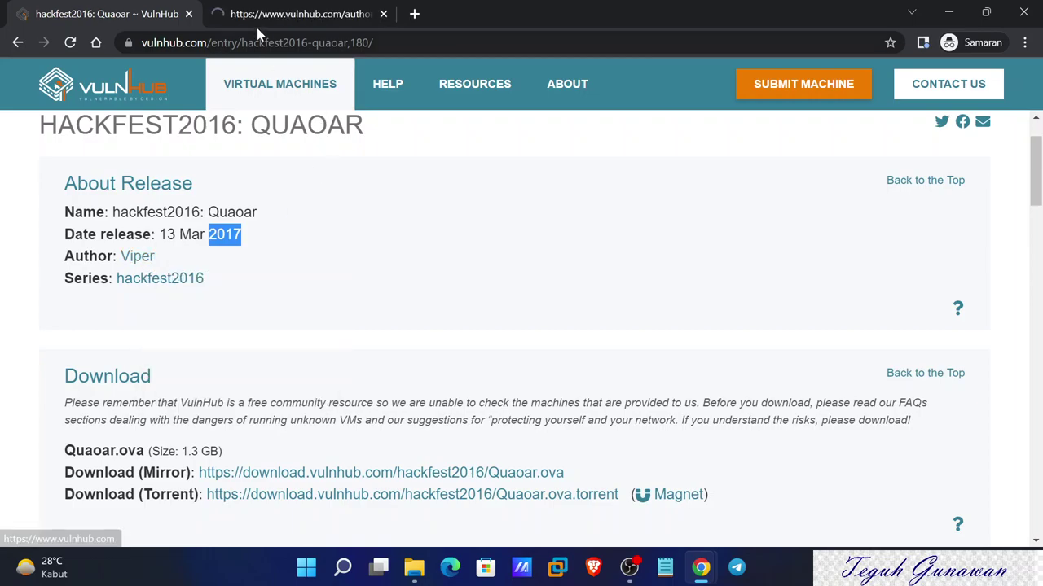
click(269, 14)
scroll(320, 337, down, 2)
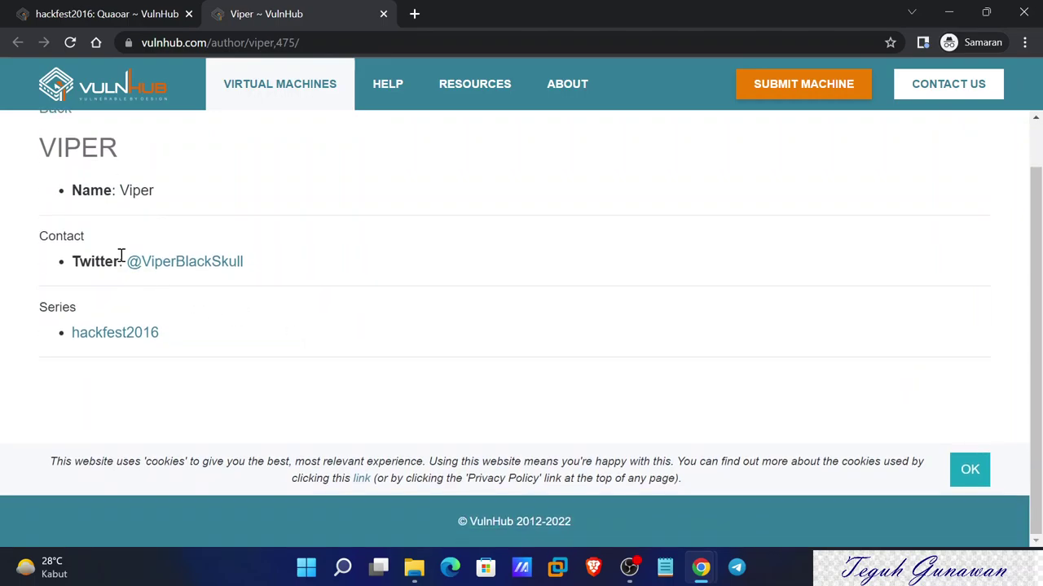
click(147, 16)
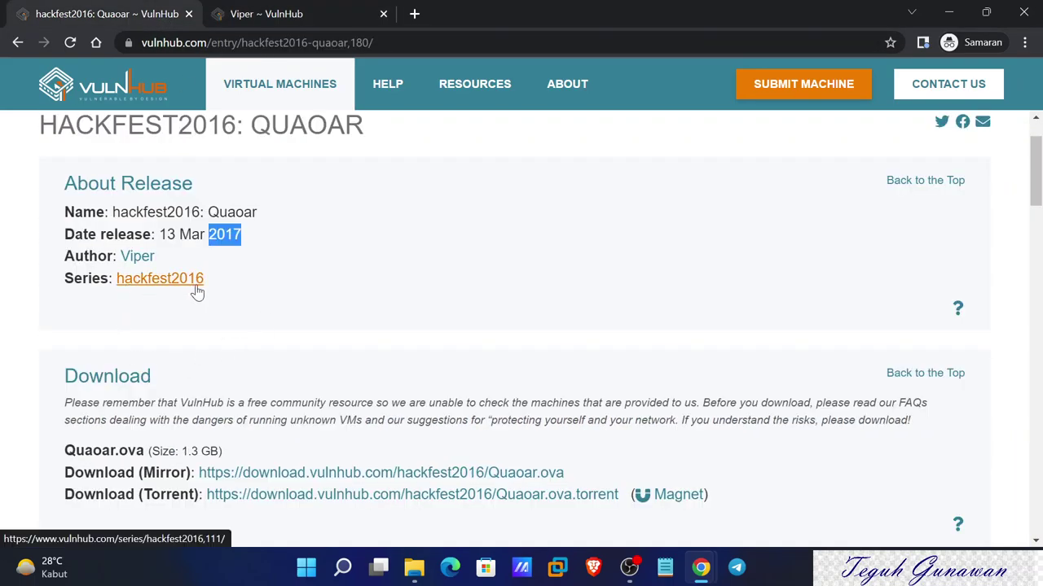
Step: Check the Quaoar.ova download links and file size against the files stored in the VMware folder on drive D
scroll(459, 304, down, 1)
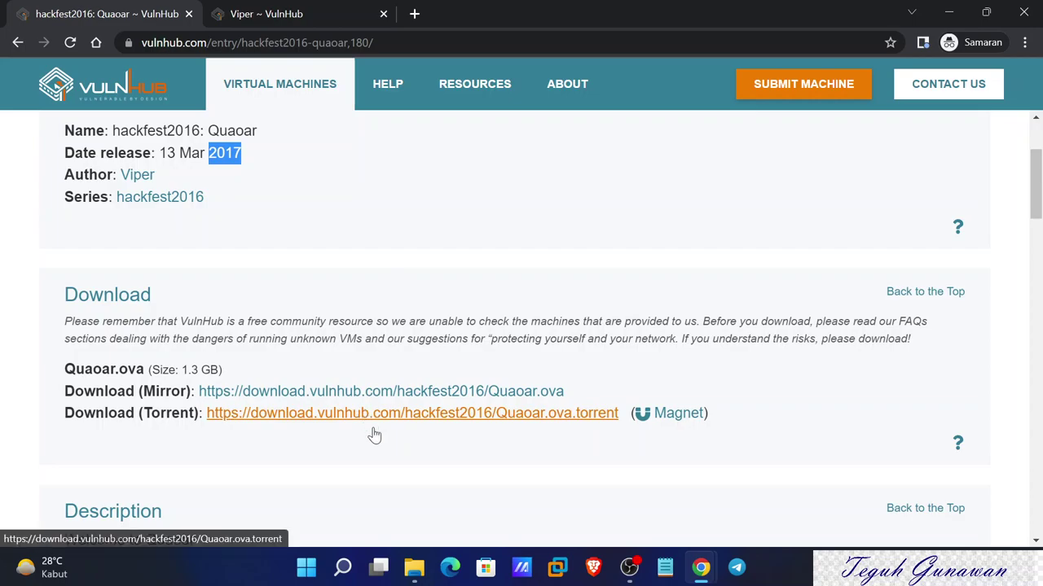
mouse_move(414, 568)
click(392, 501)
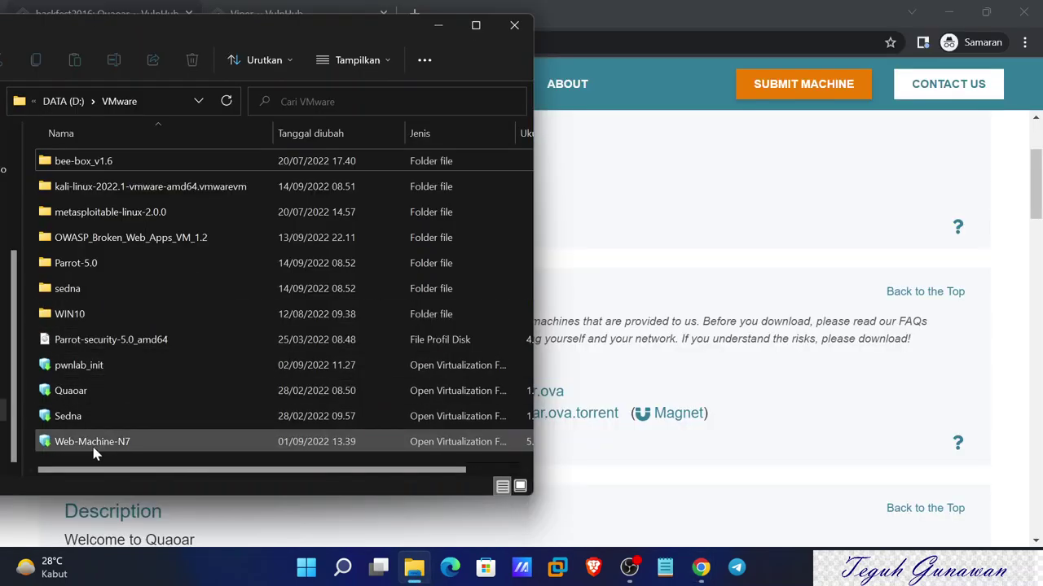
click(708, 383)
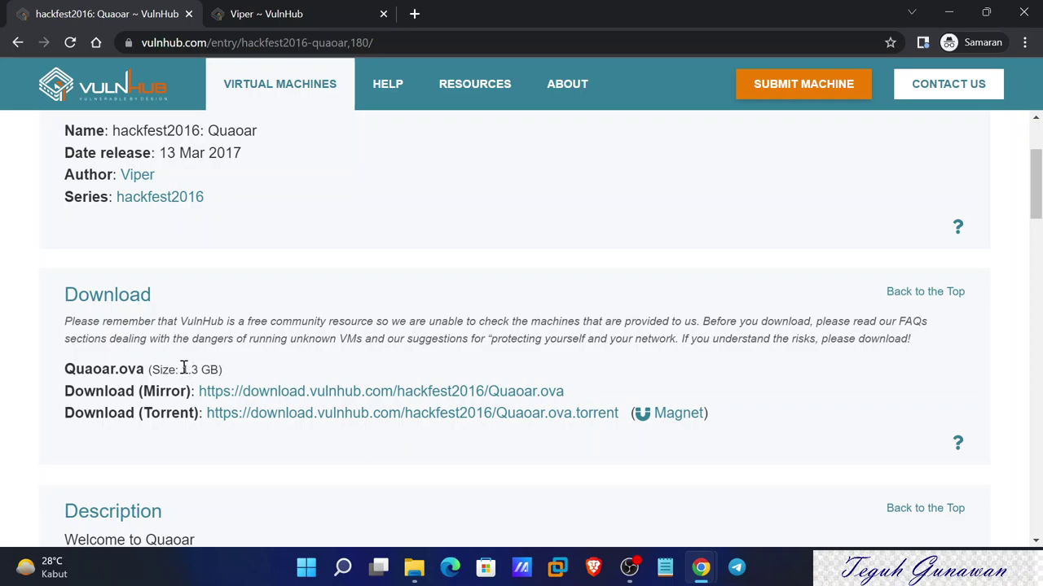
drag(184, 368, 200, 370)
click(279, 366)
Step: Open the Quaoar virtual appliance from the D: drive's VMware folder in VMware Workstation and minimize the file window
mouse_move(414, 564)
click(413, 508)
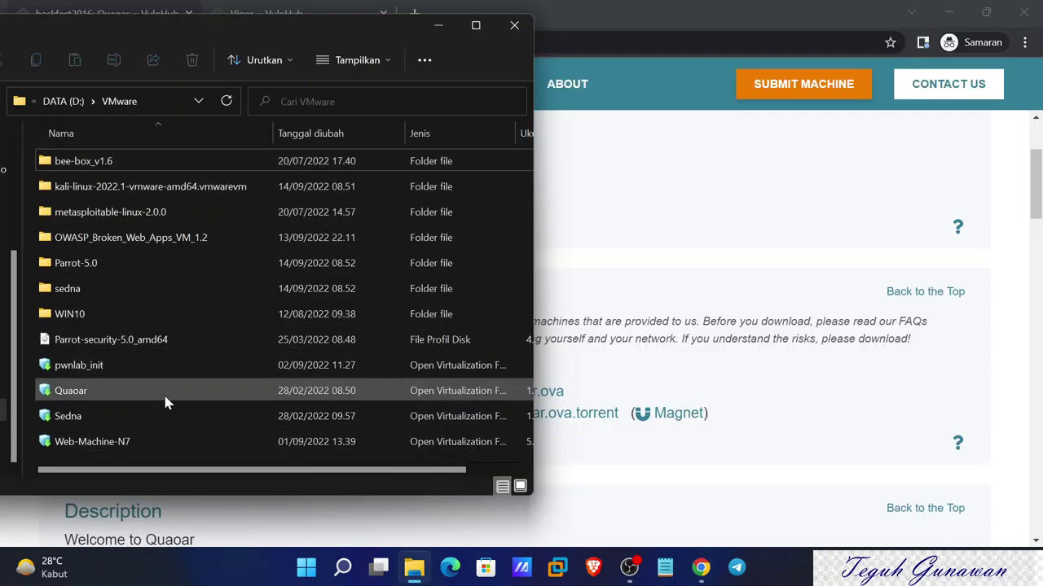
mouse_move(170, 393)
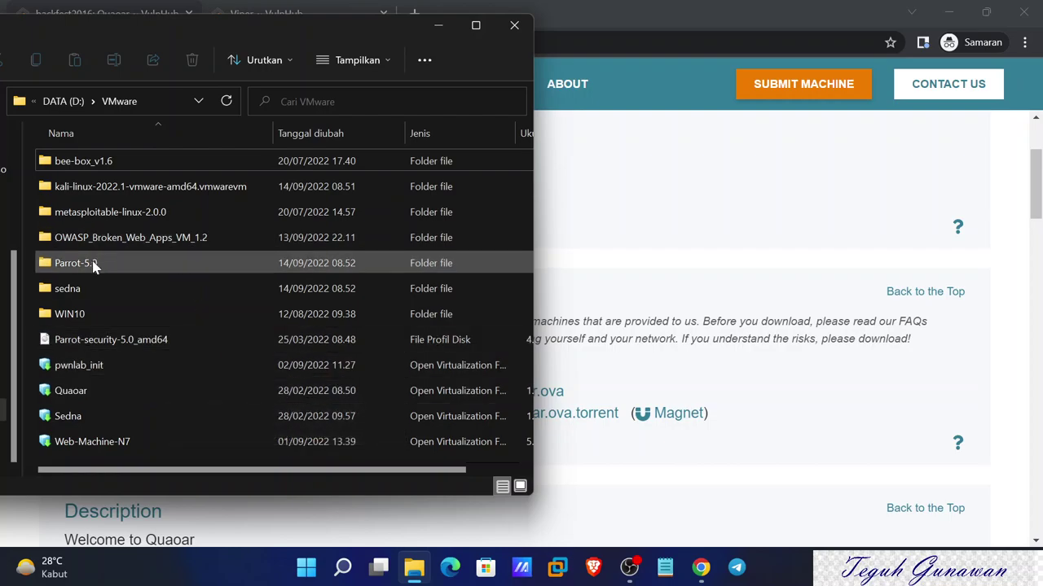
mouse_move(82, 328)
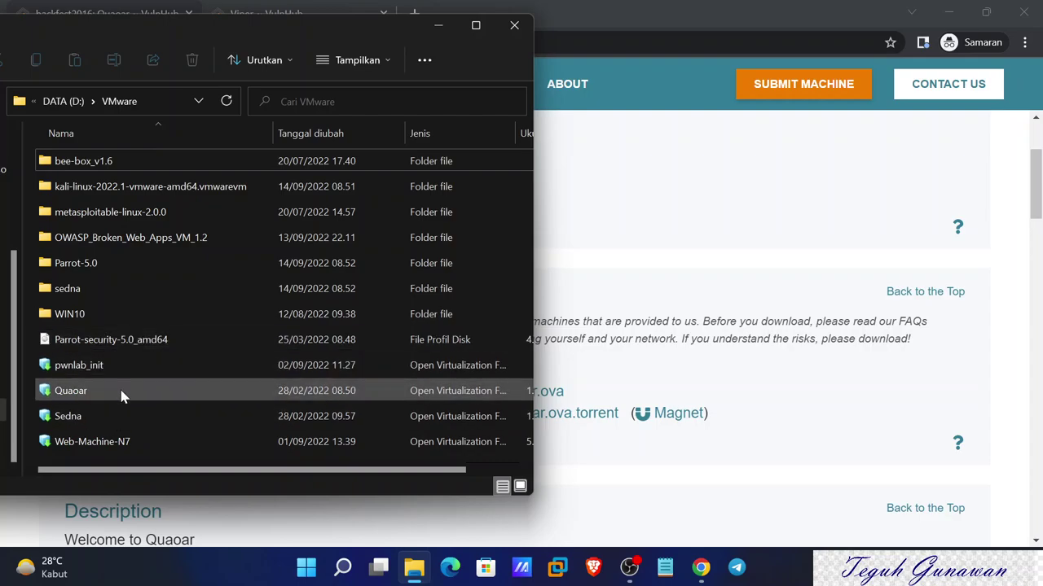
mouse_move(121, 396)
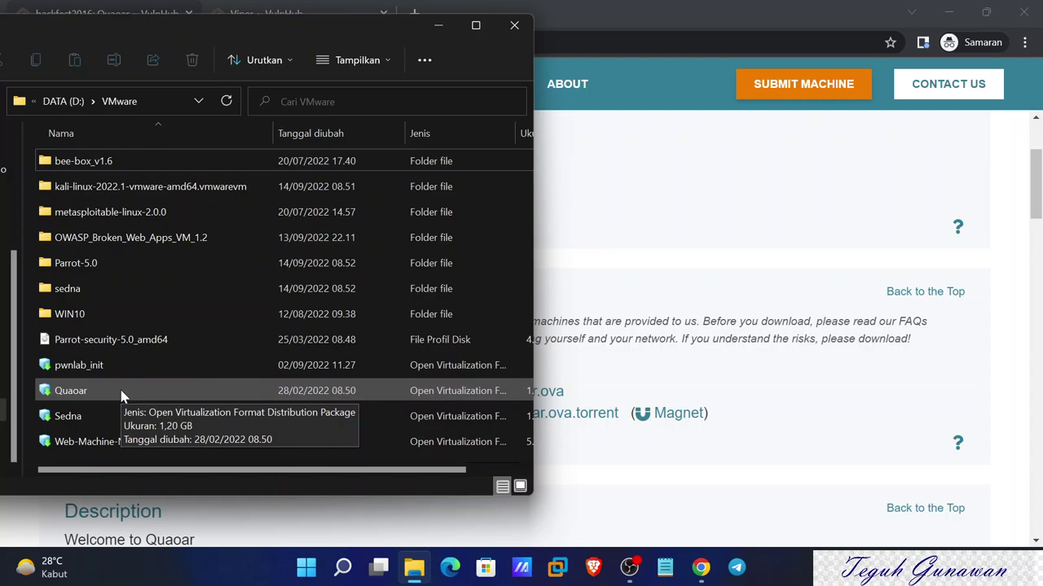
click(106, 395)
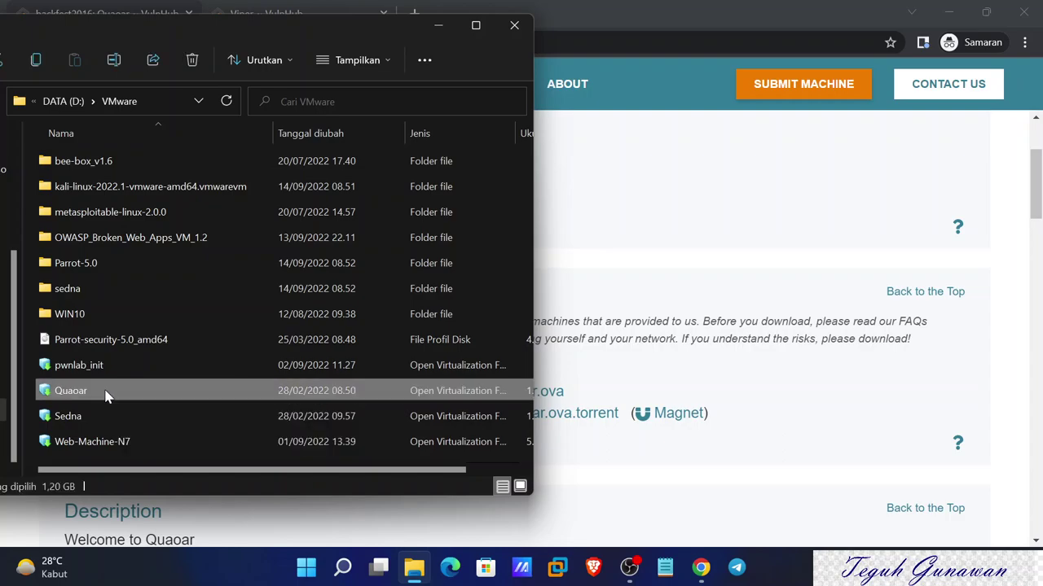
right_click(106, 395)
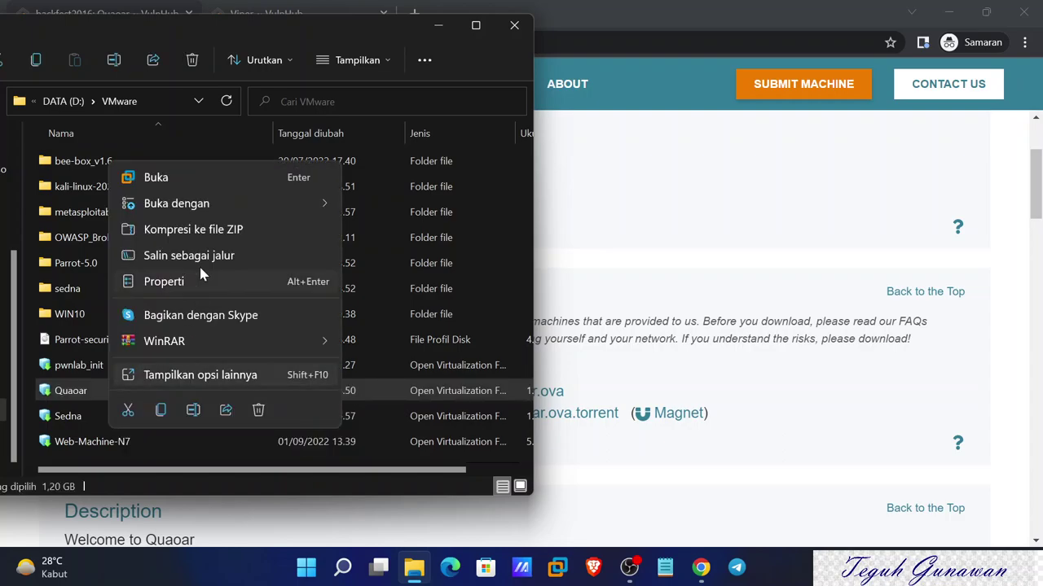
click(207, 178)
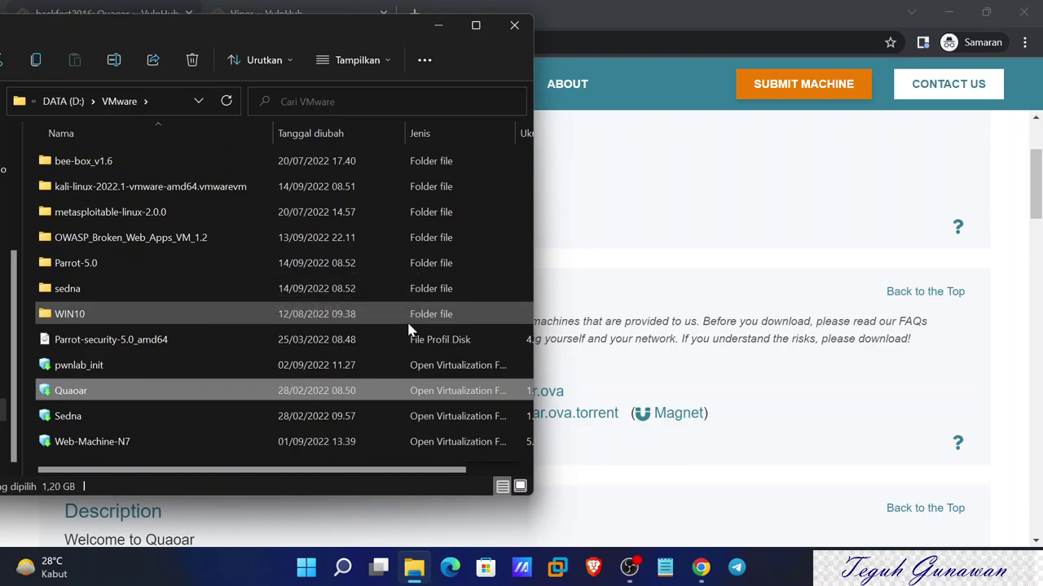
click(437, 26)
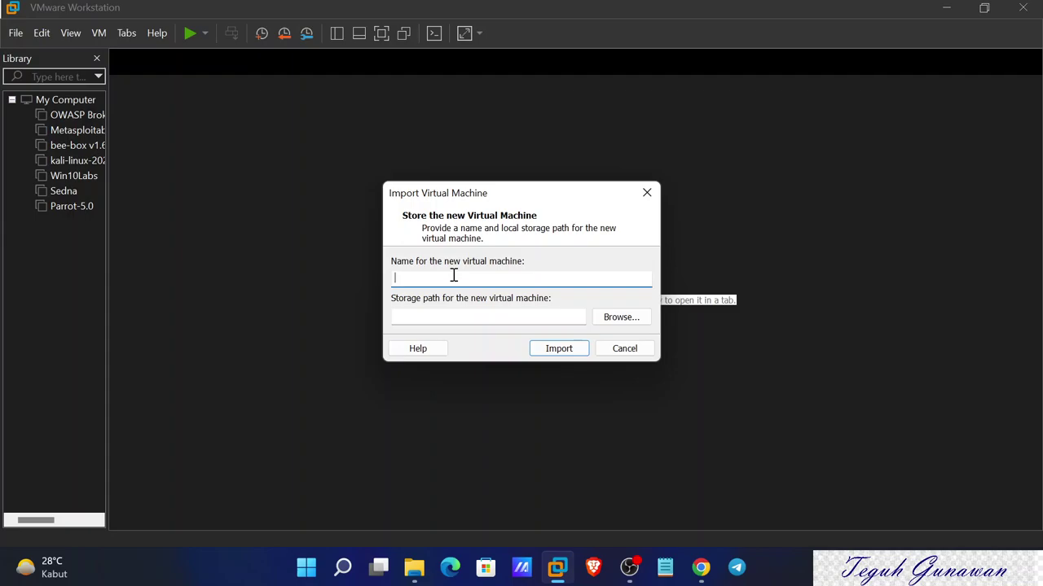
Step: Name the imported virtual machine Quaoar and browse to the VMware folder on drive D for its storage path
text(Quaoar)
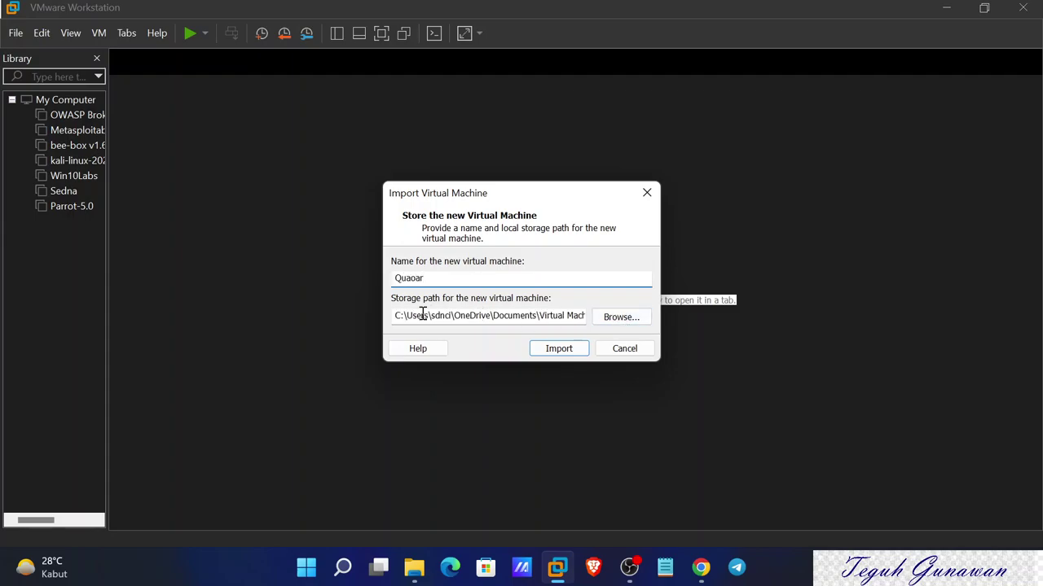
click(633, 317)
scroll(501, 297, down, 2)
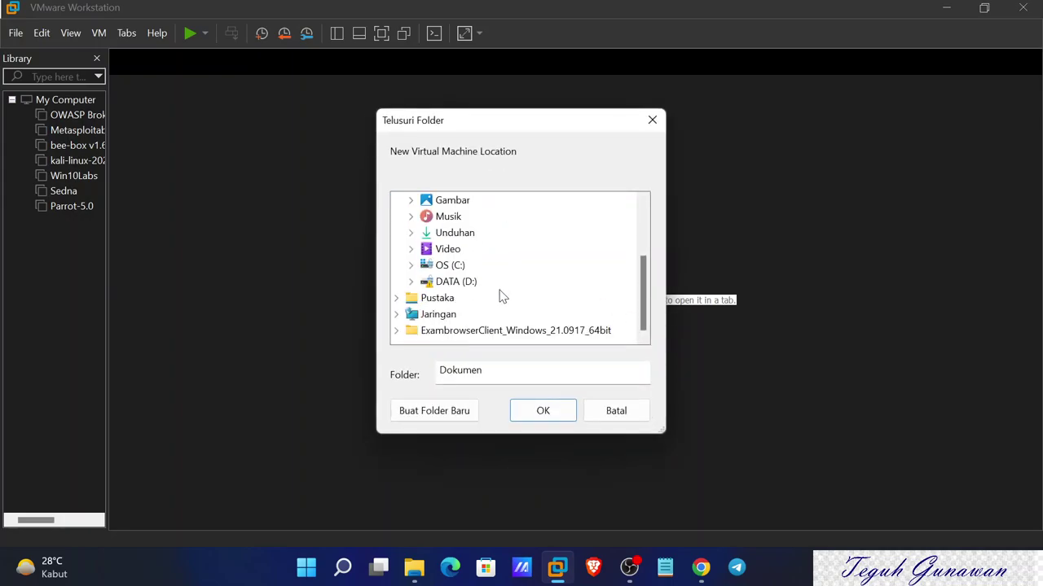
click(410, 282)
scroll(527, 303, down, 1)
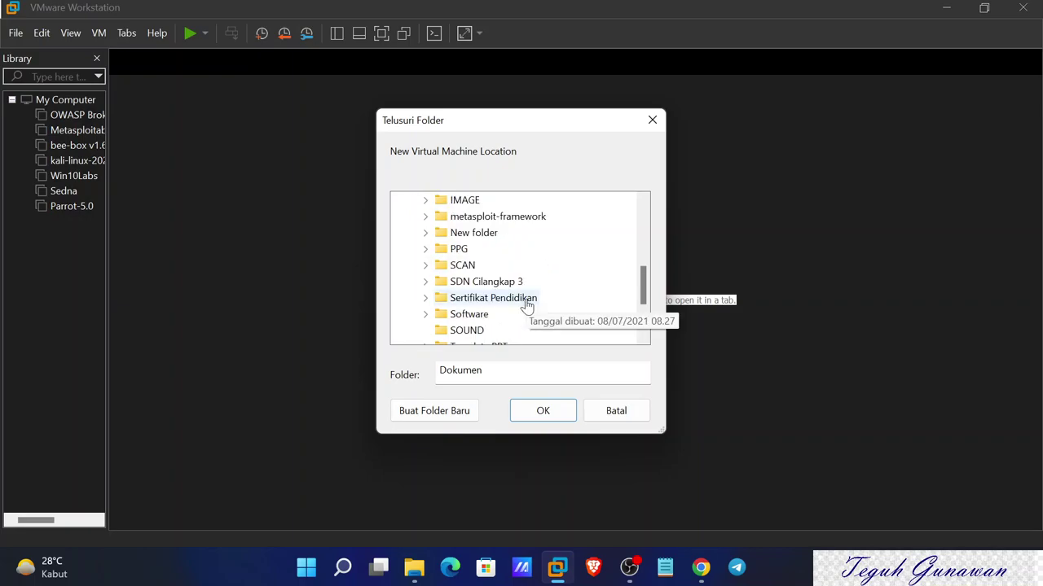
scroll(527, 303, down, 2)
click(427, 282)
click(464, 200)
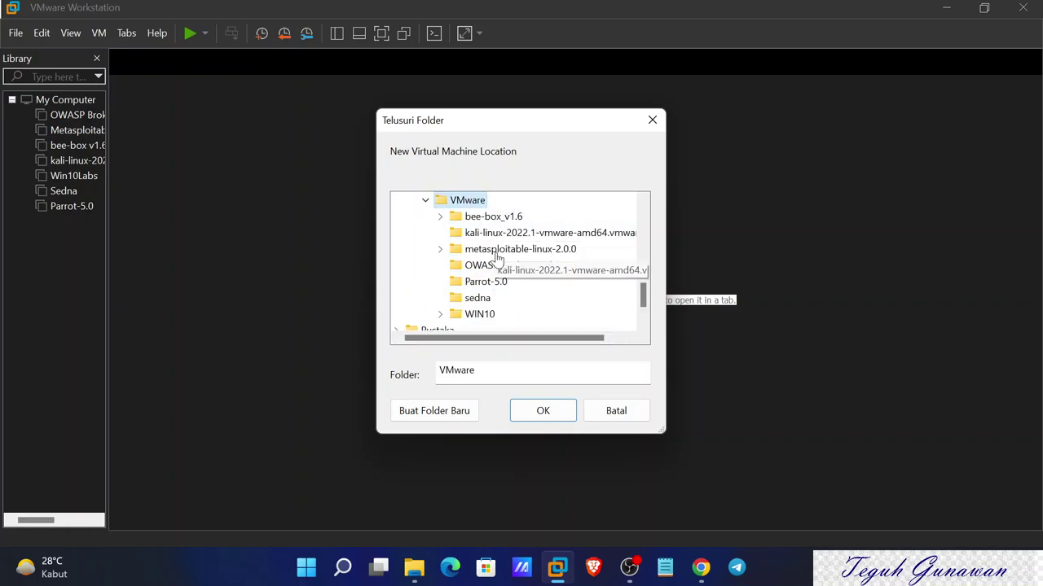
Step: Create a new folder inside the VMware folder and try to name it Quaoar through the folder name box
click(432, 411)
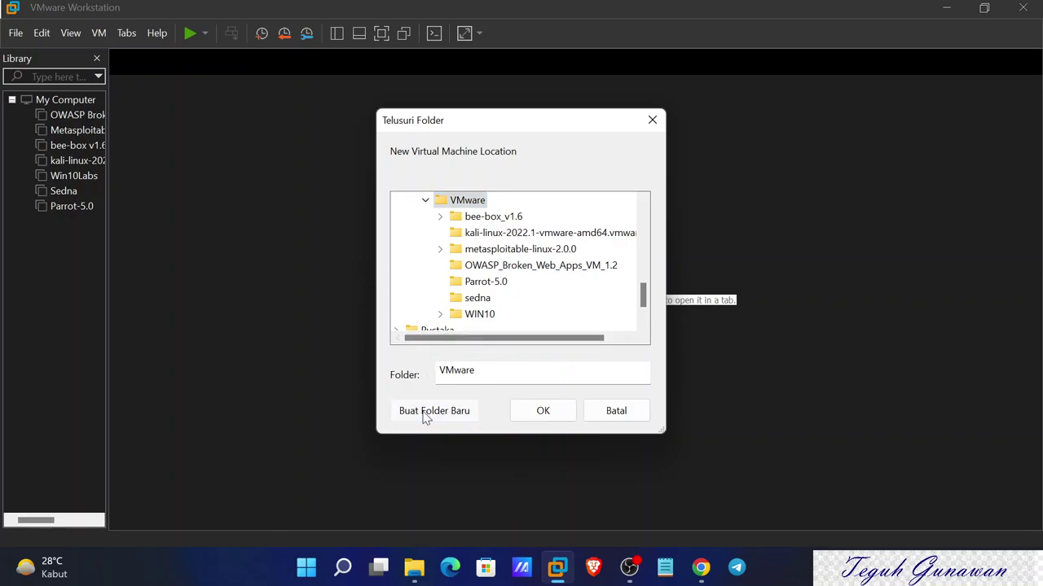
click(505, 369)
drag(489, 370, 426, 373)
text(Quaoar)
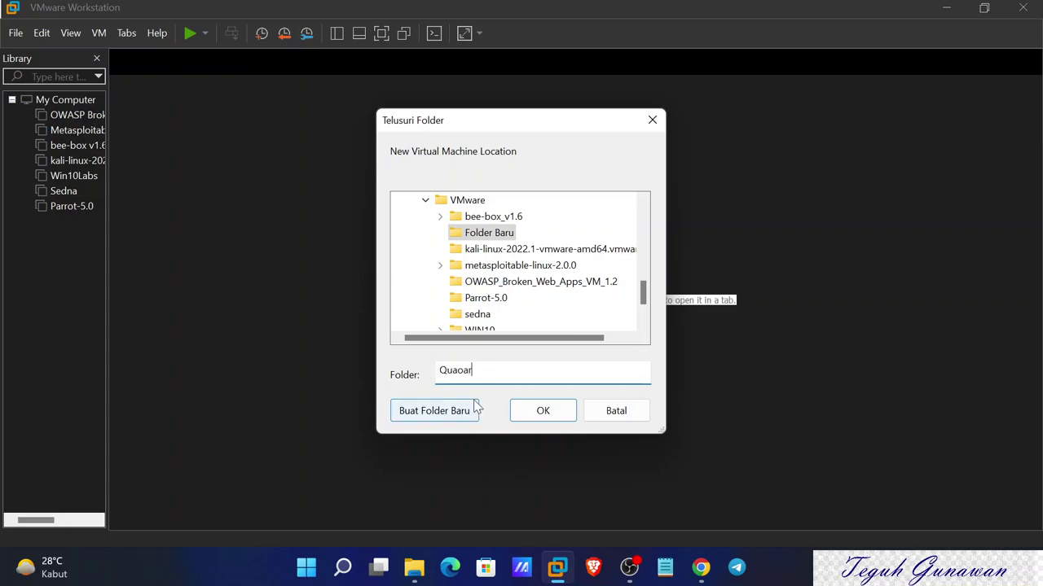
click(480, 253)
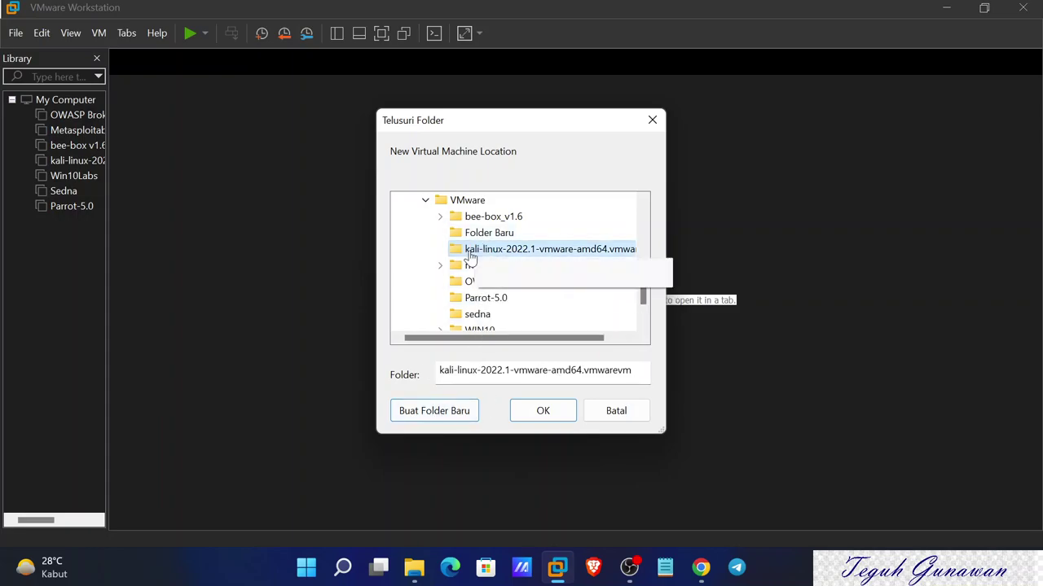
click(480, 234)
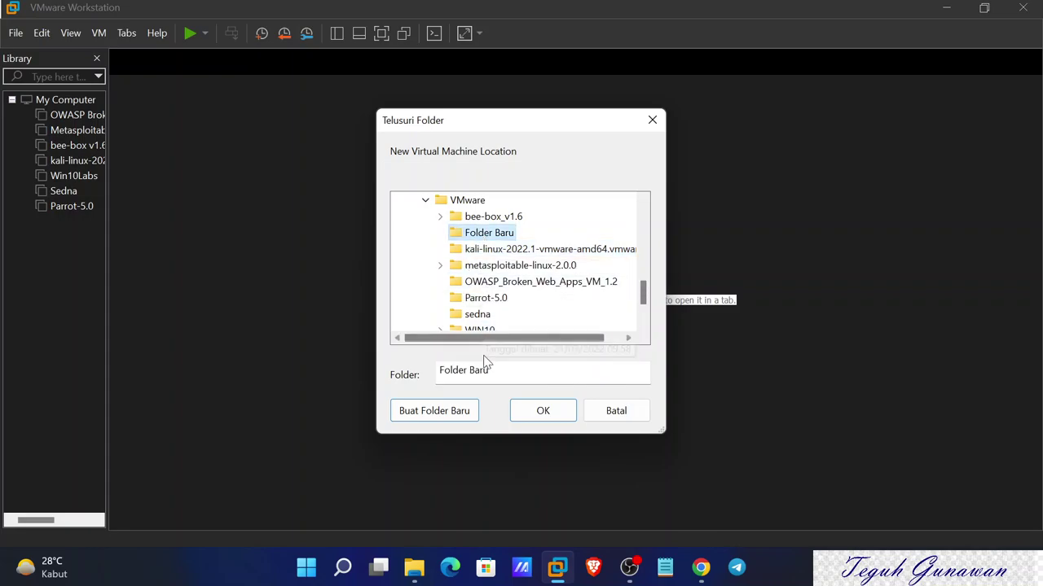
Step: Rename the new folder to Quaoar and select it as the virtual machine's location
right_click(484, 235)
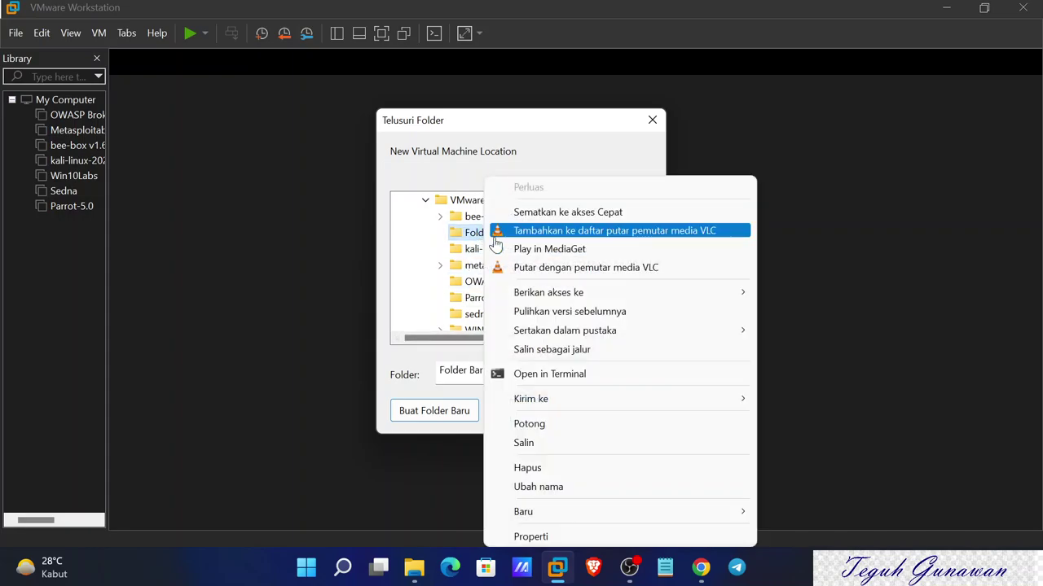
click(594, 489)
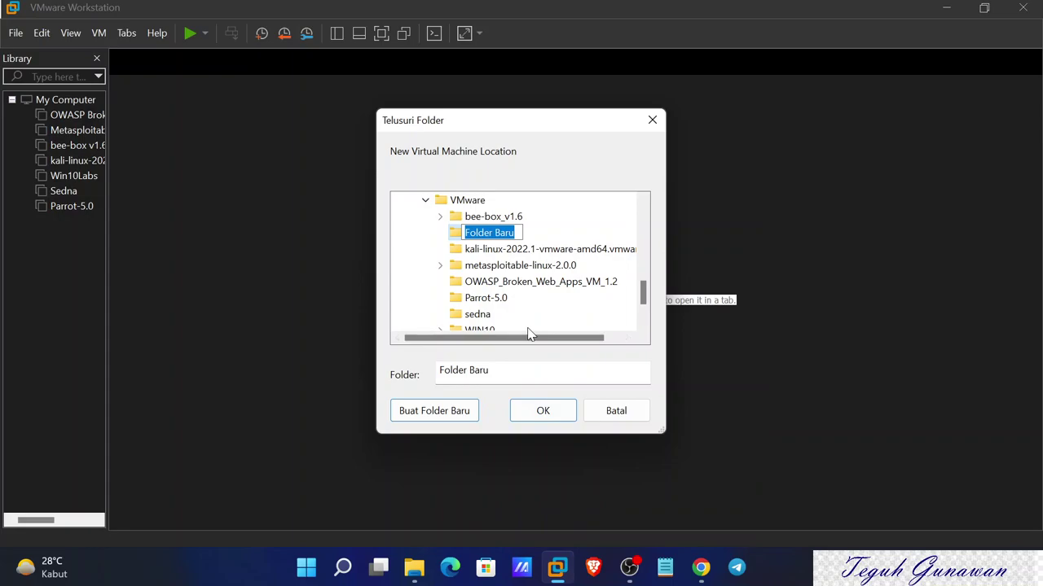
text(Quene)
key(Escape)
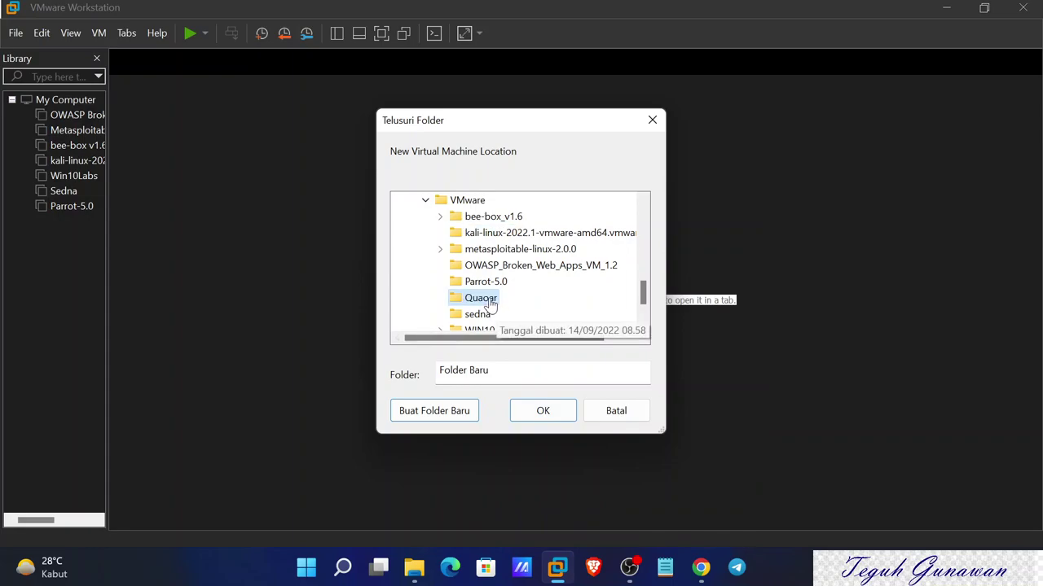
click(482, 282)
click(479, 298)
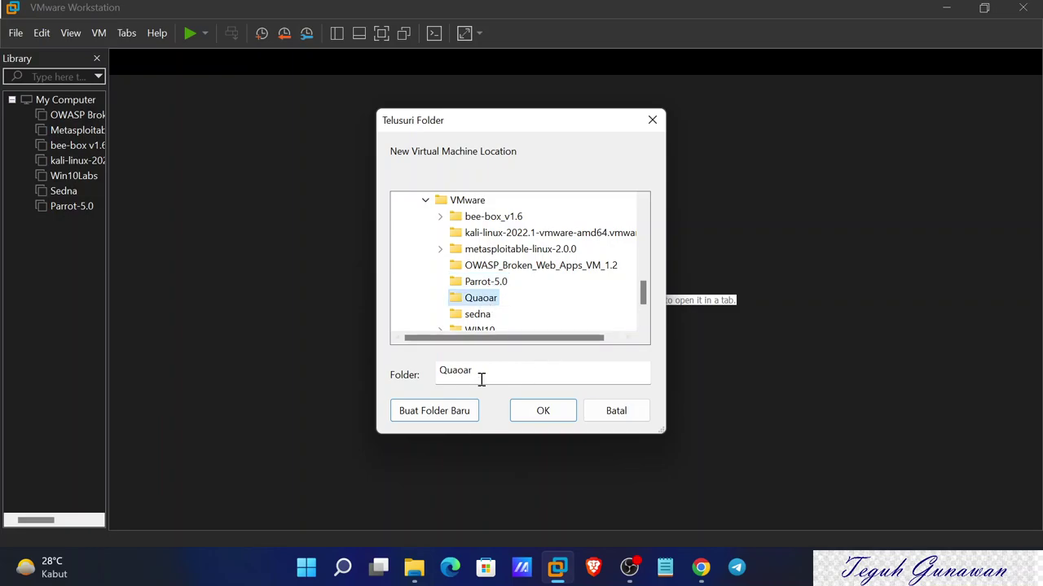
Step: Import the virtual machine into D:\VMware\Quaoar and review its memory and processor settings
click(552, 412)
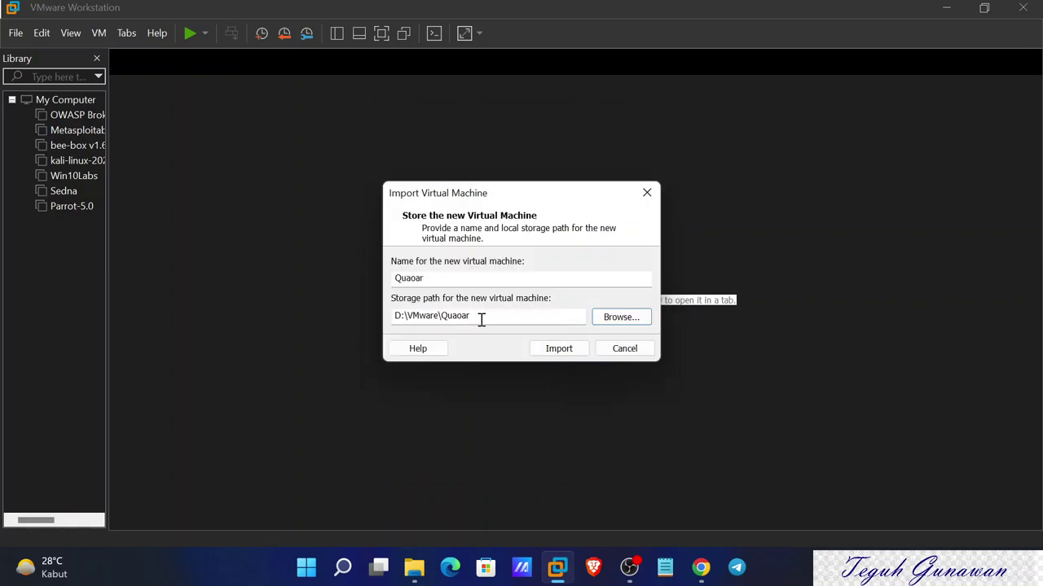
click(561, 348)
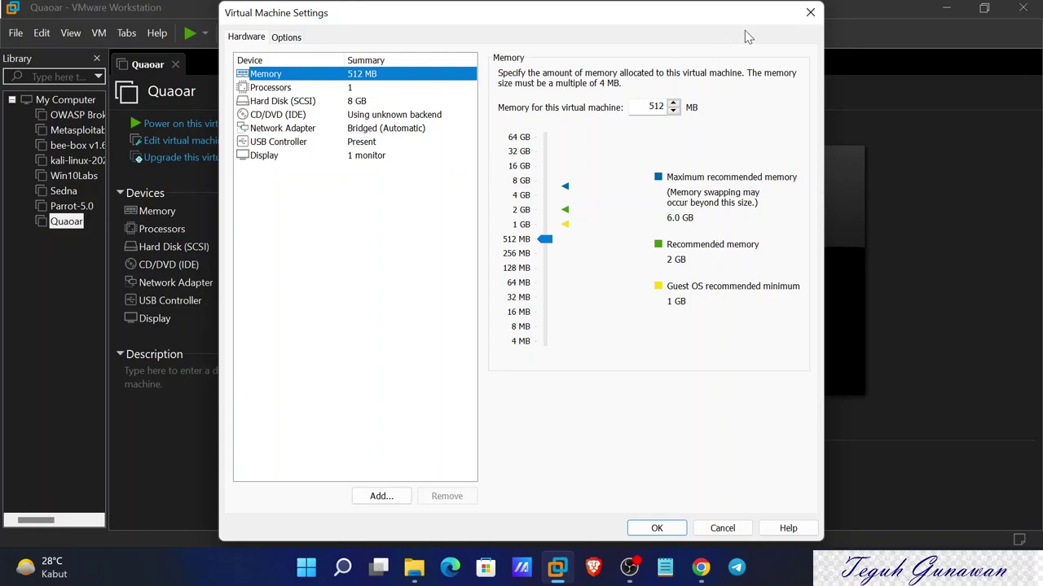
click(298, 89)
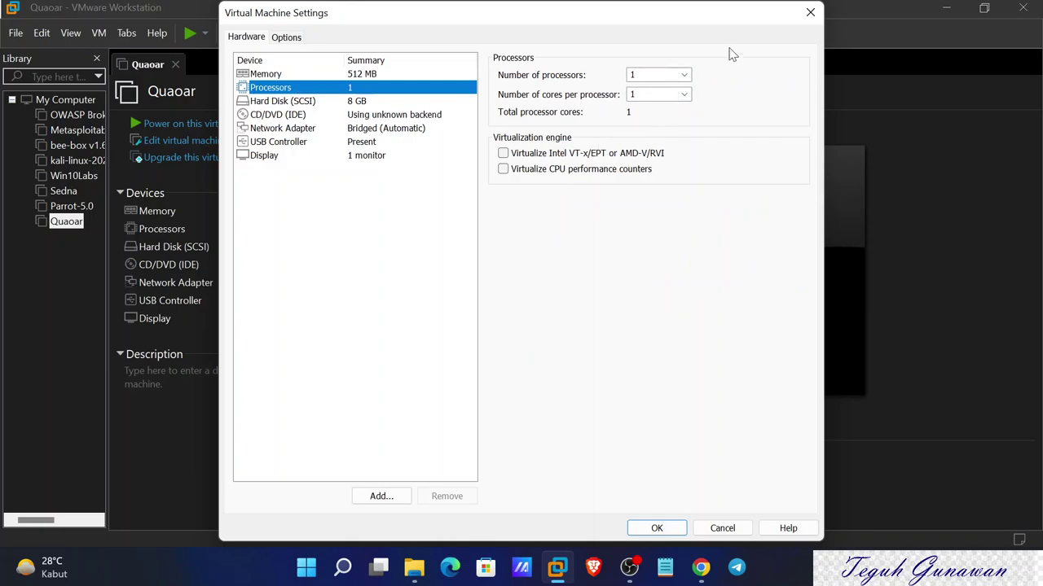
click(810, 14)
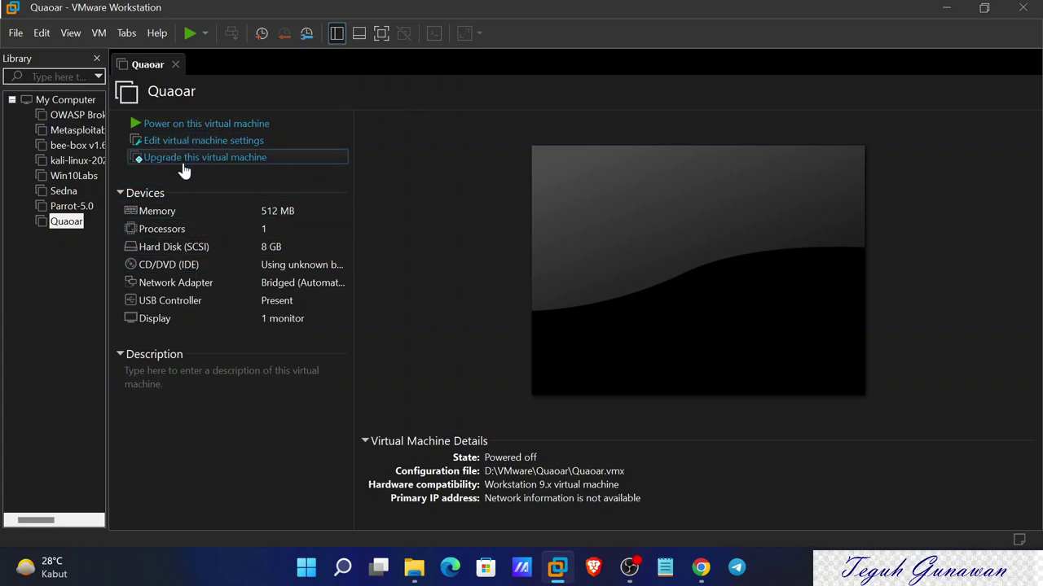
Step: Upgrade the Quaoar virtual machine's hardware compatibility to Workstation 16.2.x, altering the existing machine instead of creating a clone
click(226, 162)
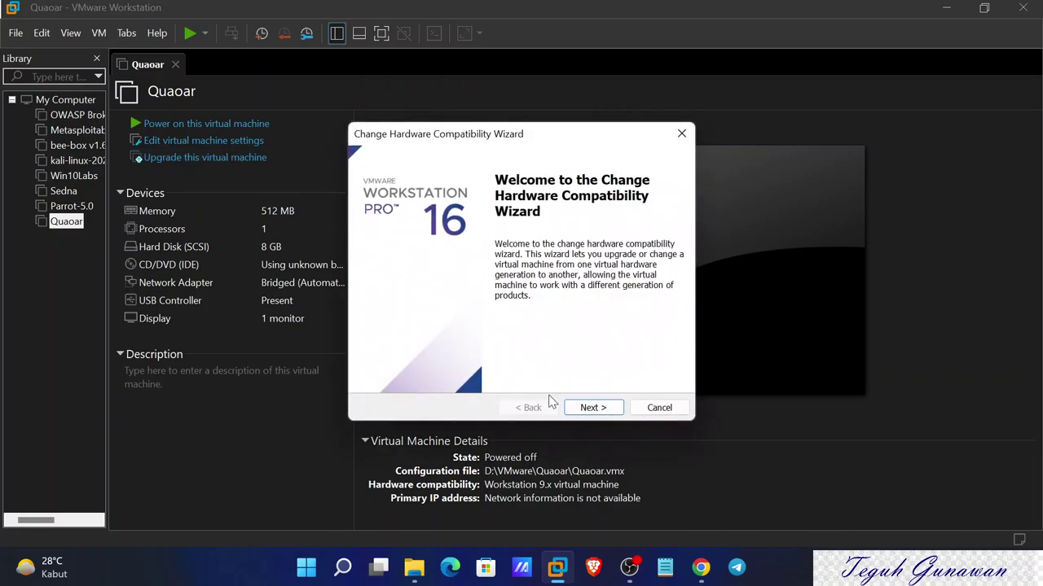
click(592, 407)
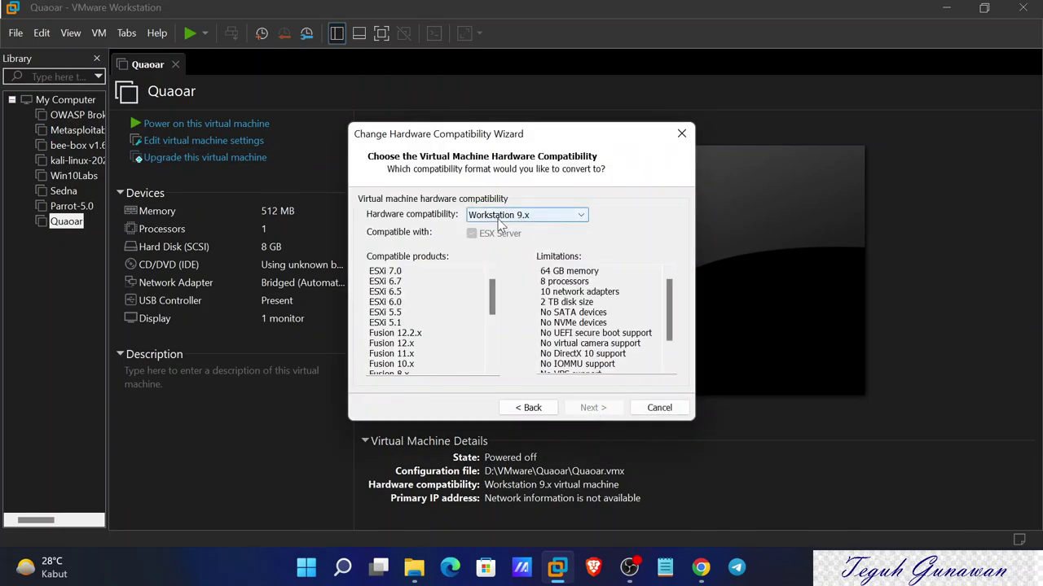
click(541, 215)
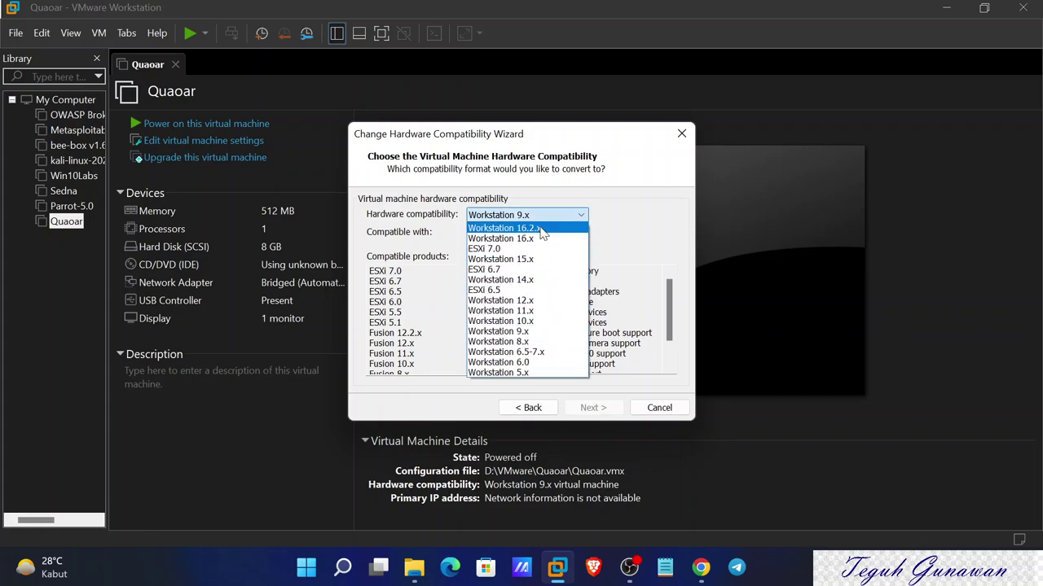
click(541, 229)
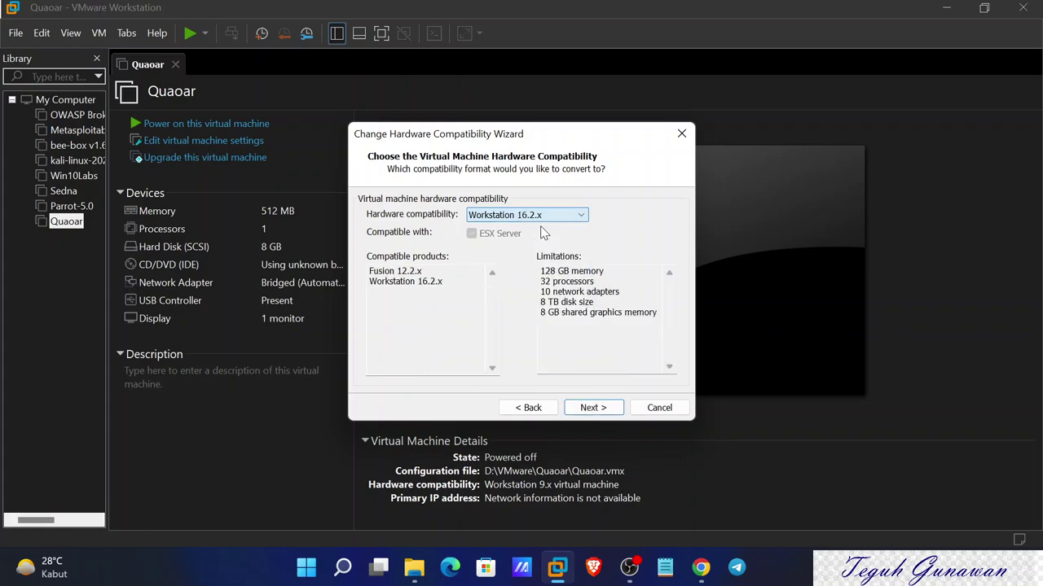
click(592, 407)
click(364, 279)
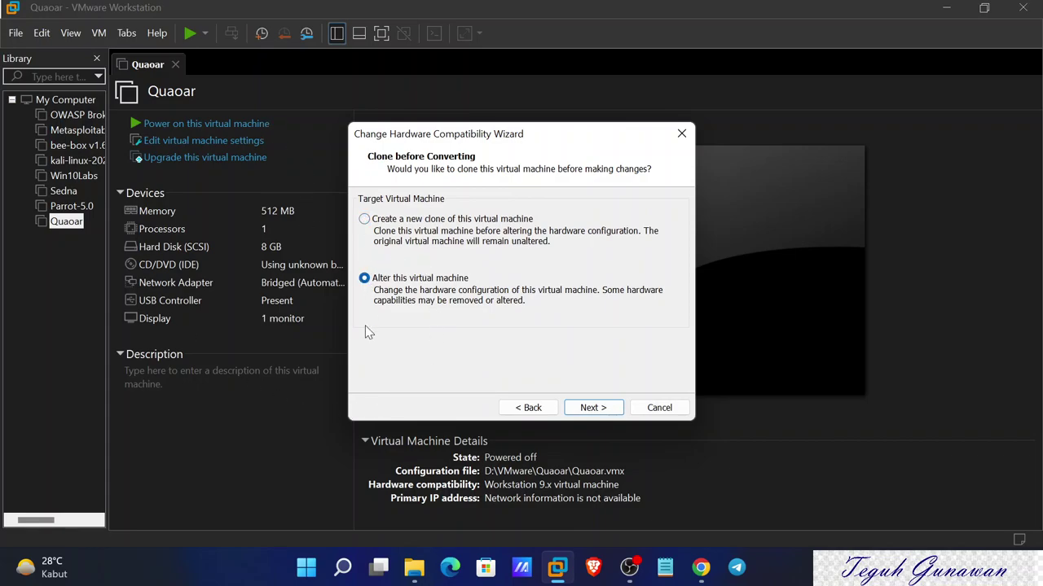
click(574, 412)
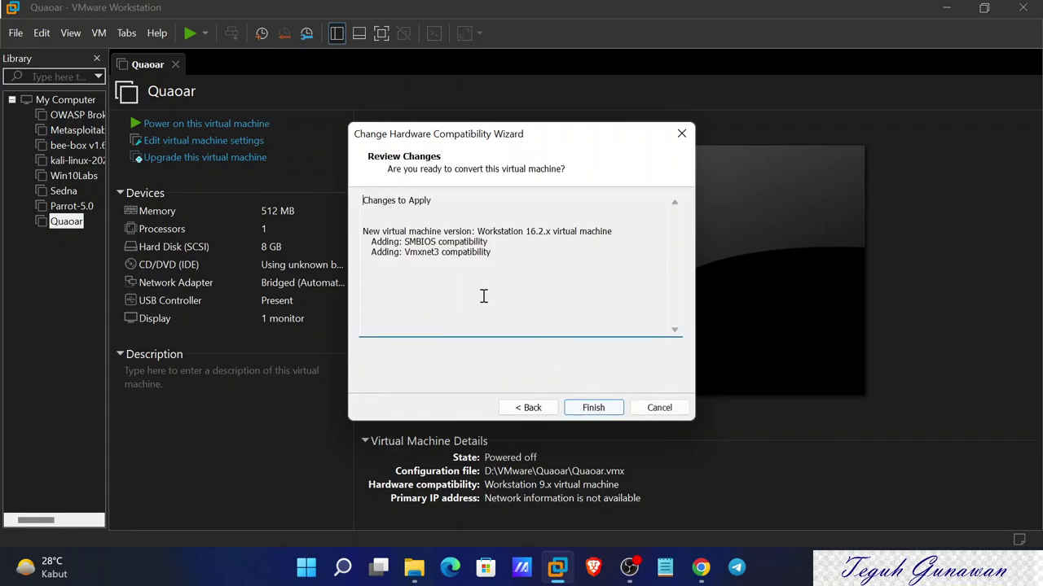
click(593, 409)
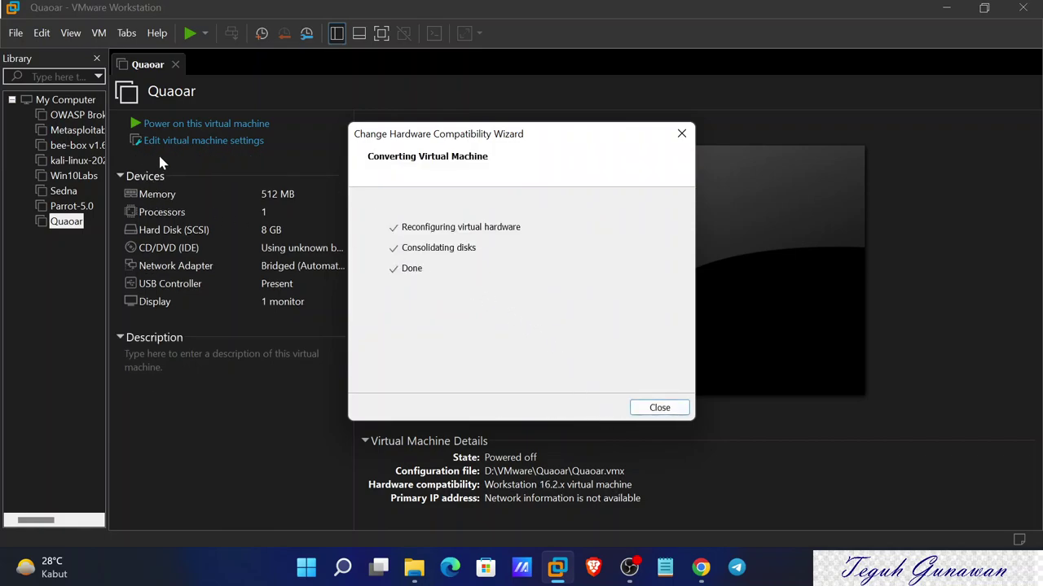
click(659, 407)
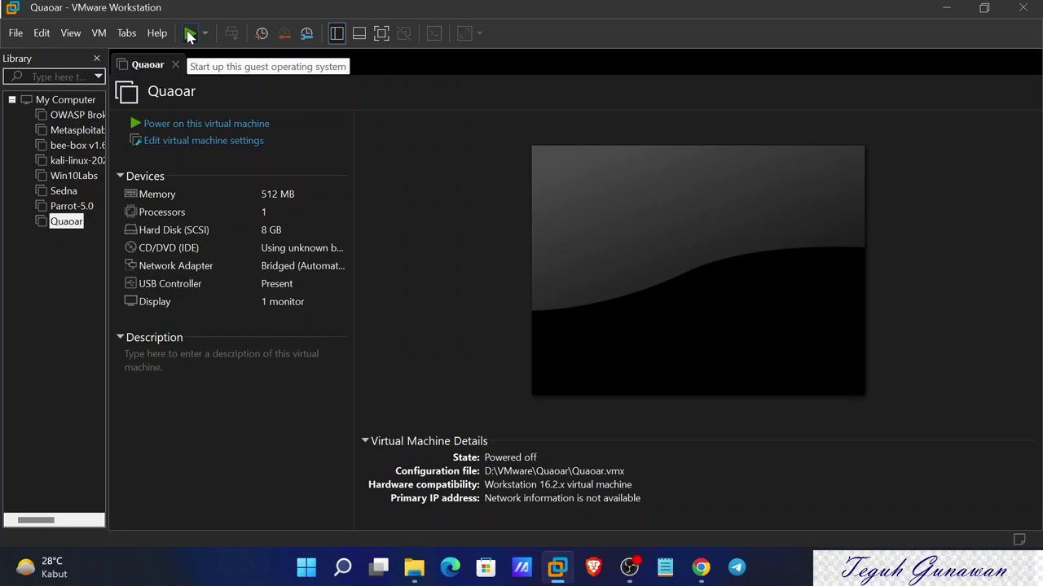
Step: Power on the Quaoar virtual machine, direct input to its console at the login prompt, and release control back to the host
click(174, 126)
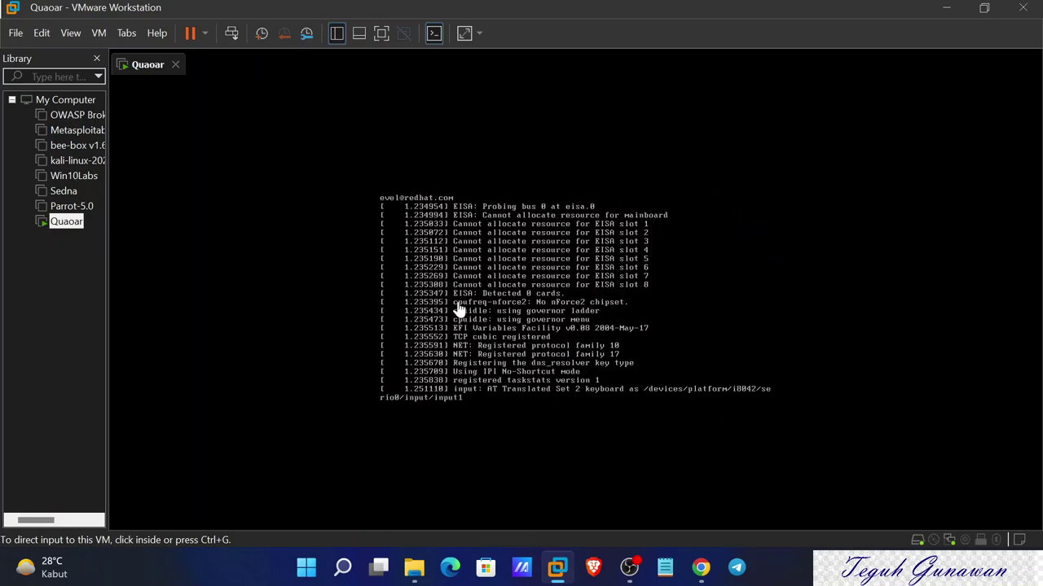
click(72, 34)
click(77, 36)
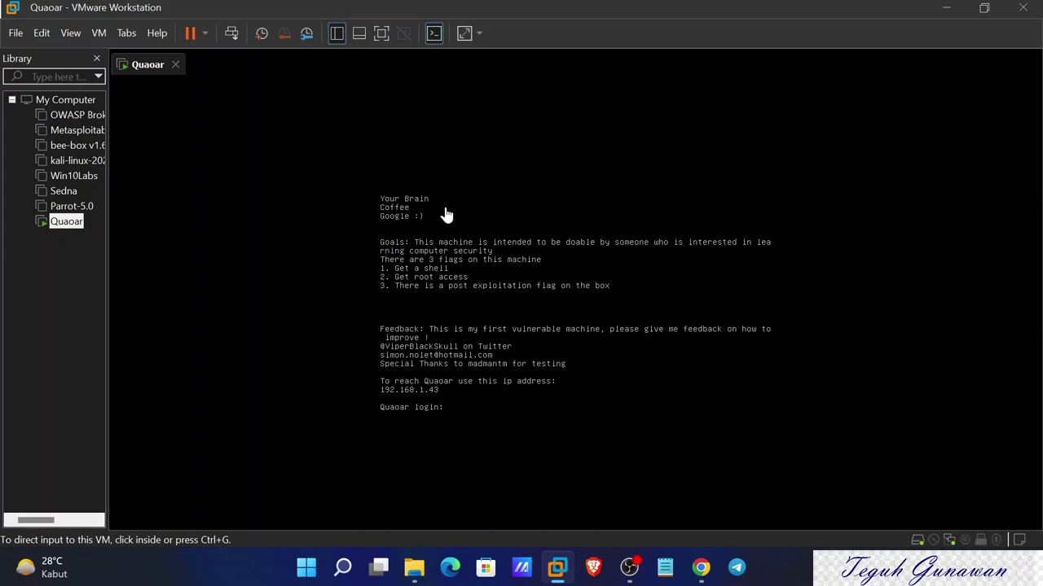
click(461, 261)
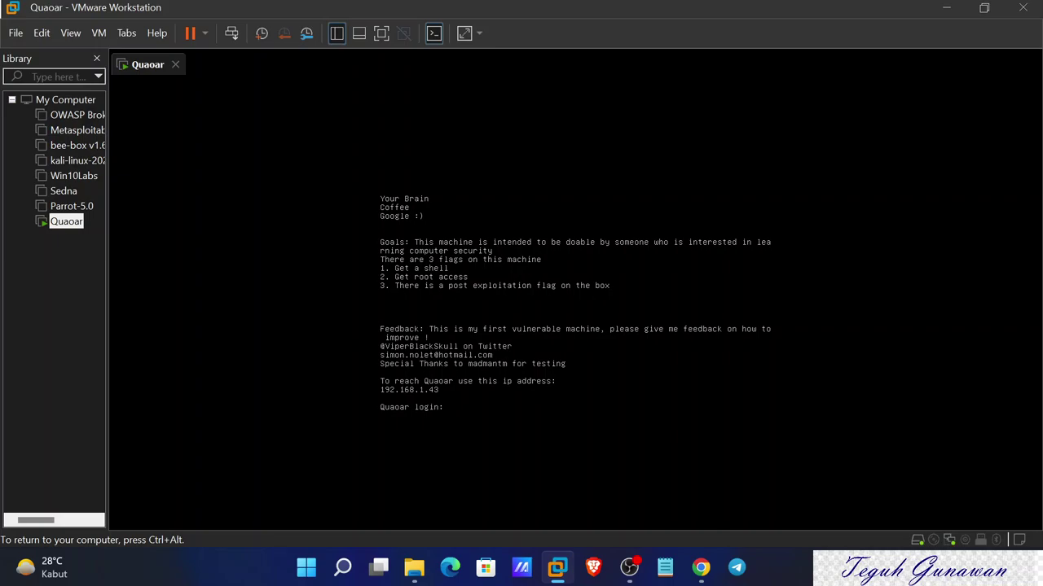
key(ctrl+alt)
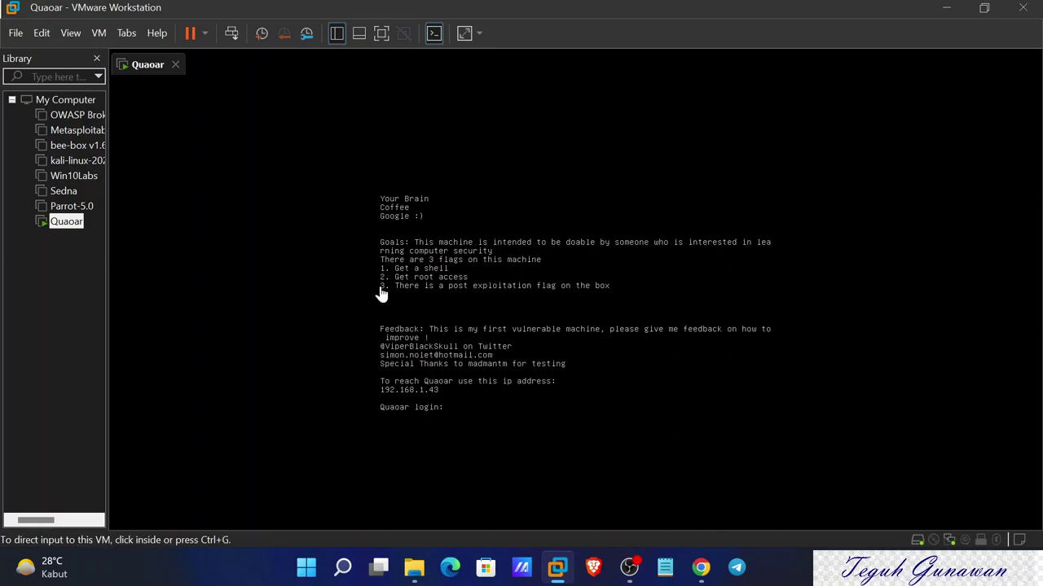